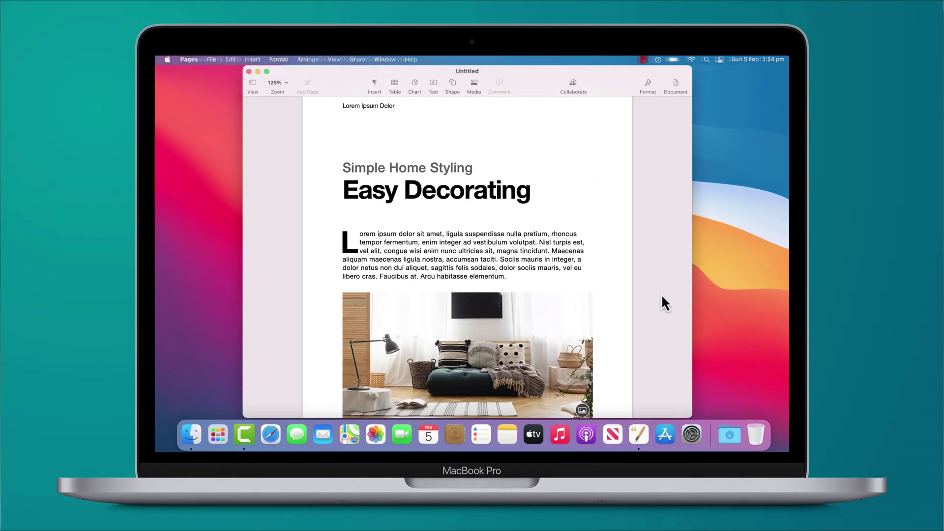
Zoom the Easy Decorating page in Pages to 200%, then back to 125%
key(super+shift+period)
key(super+shift+period)
key(super+shift+comma)
key(super+shift+comma)
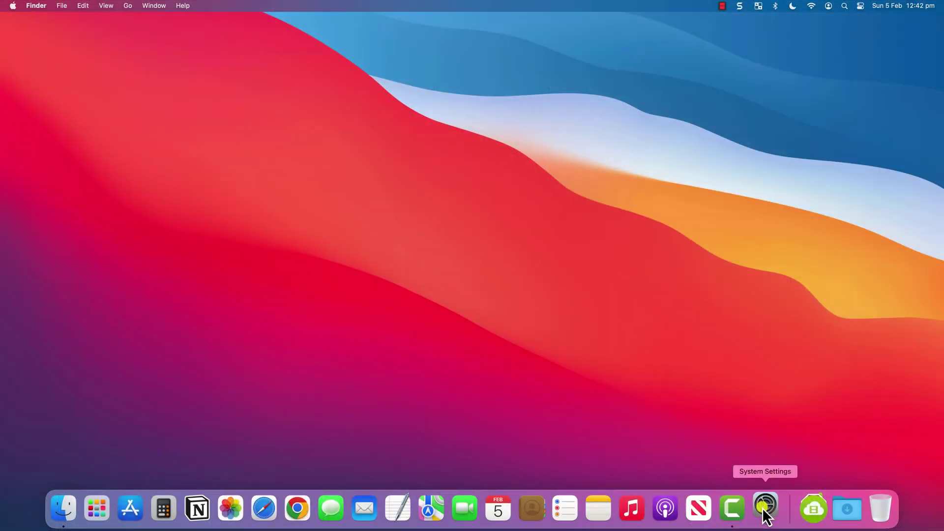
Launch System Settings from the Dock and go to the Accessibility settings
click(764, 509)
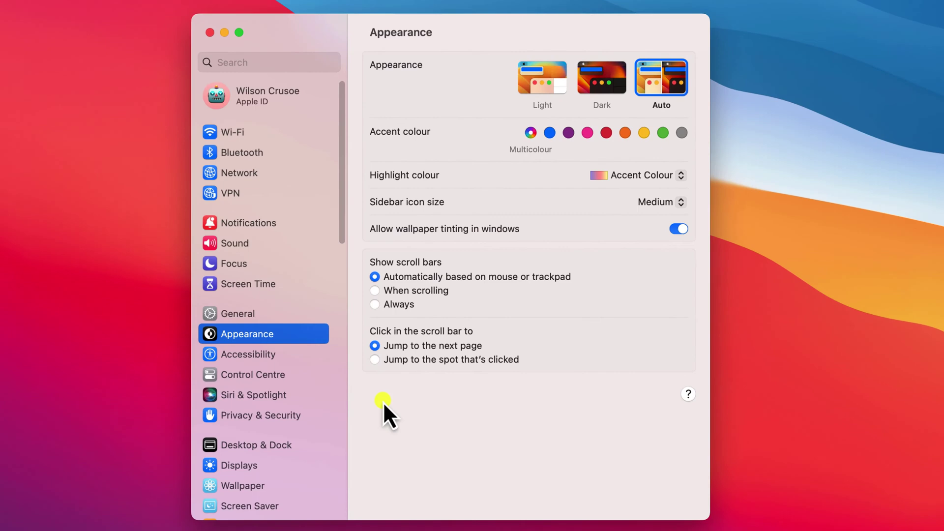
click(336, 294)
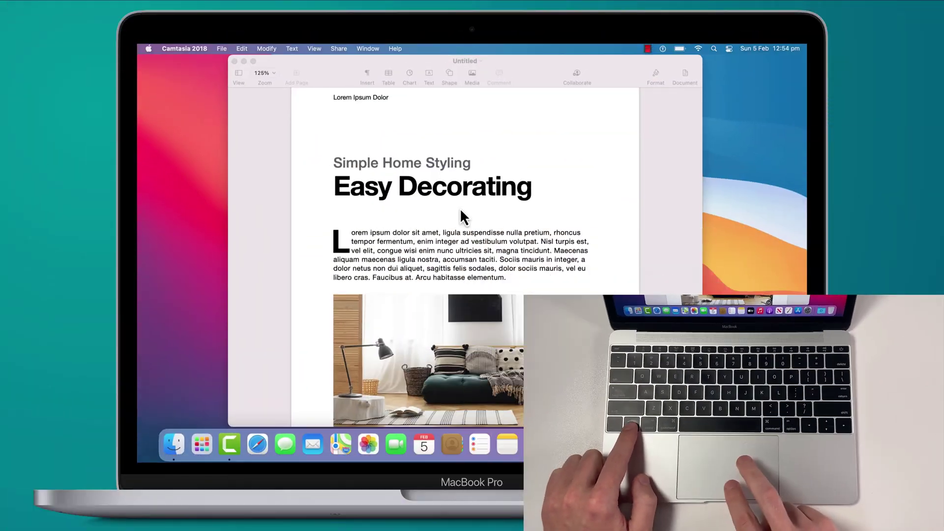
Magnify the screen around the Easy Decorating heading with Control-scroll, then zoom back out
scroll(461, 210, up, 2)
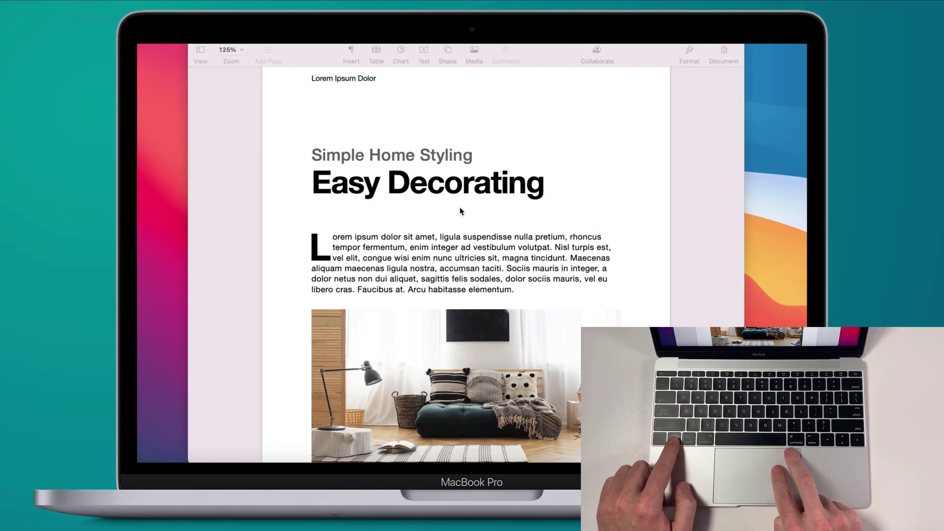
scroll(462, 212, down, 3)
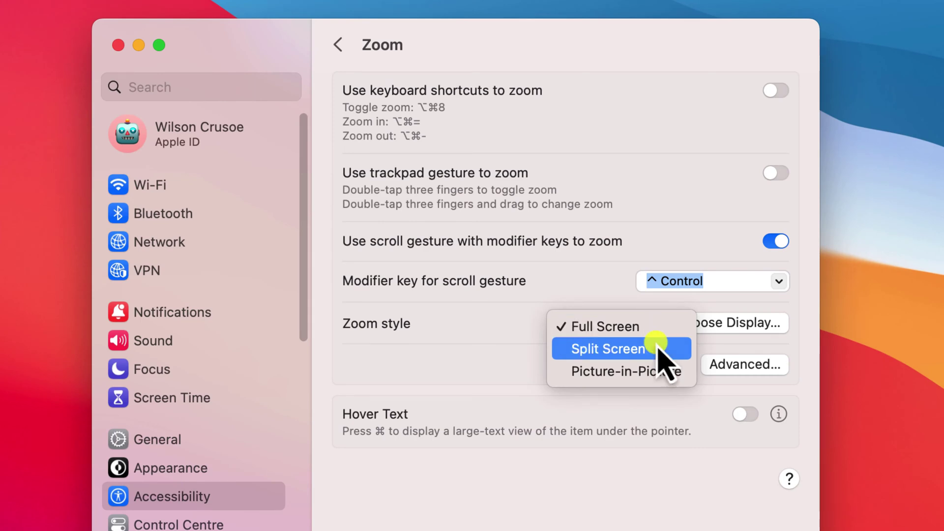
Switch the Zoom style to Split Screen and test it with the scroll gesture
click(659, 350)
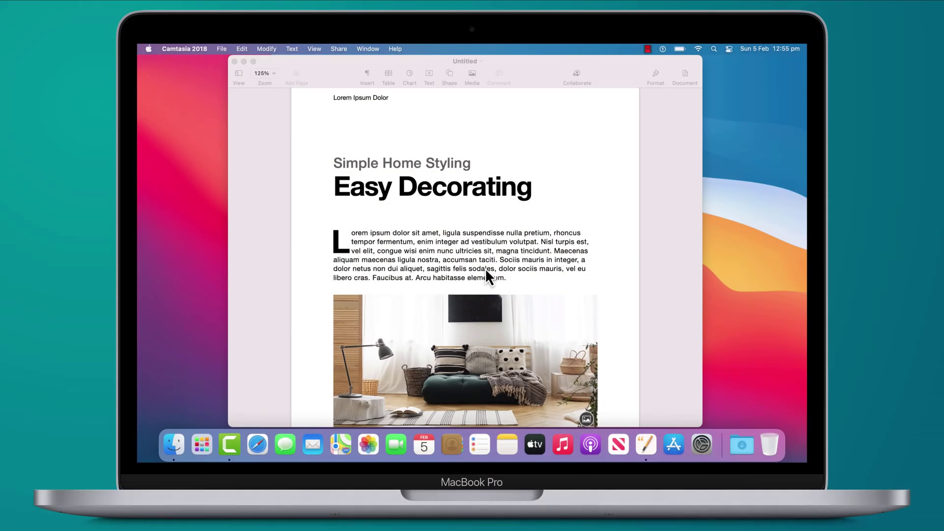
scroll(485, 268, up, 3)
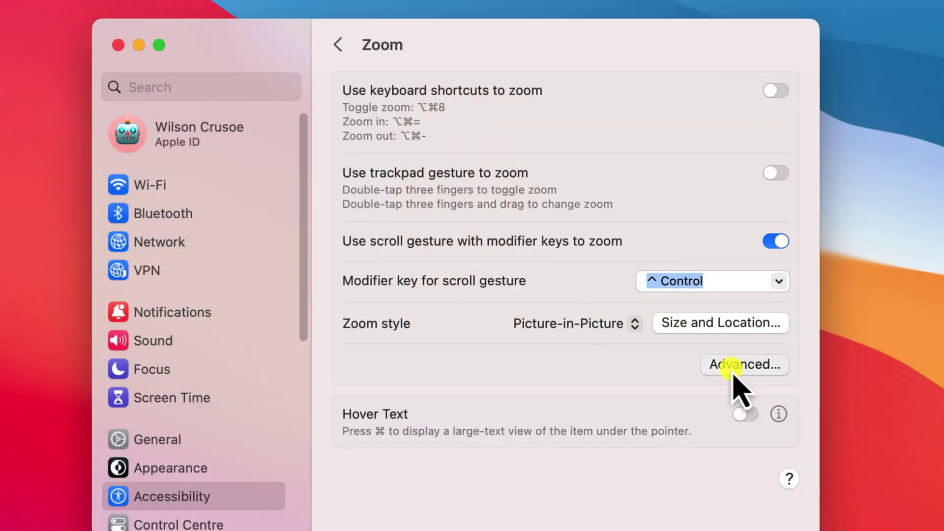
In Advanced zoom options, make the zoomed image move continuously with the pointer, then toggle zoom on
click(734, 370)
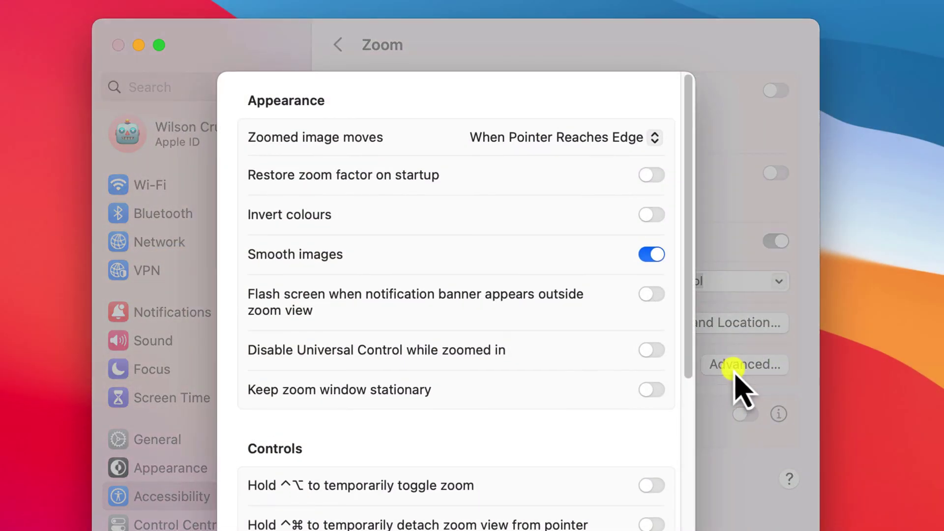
click(654, 138)
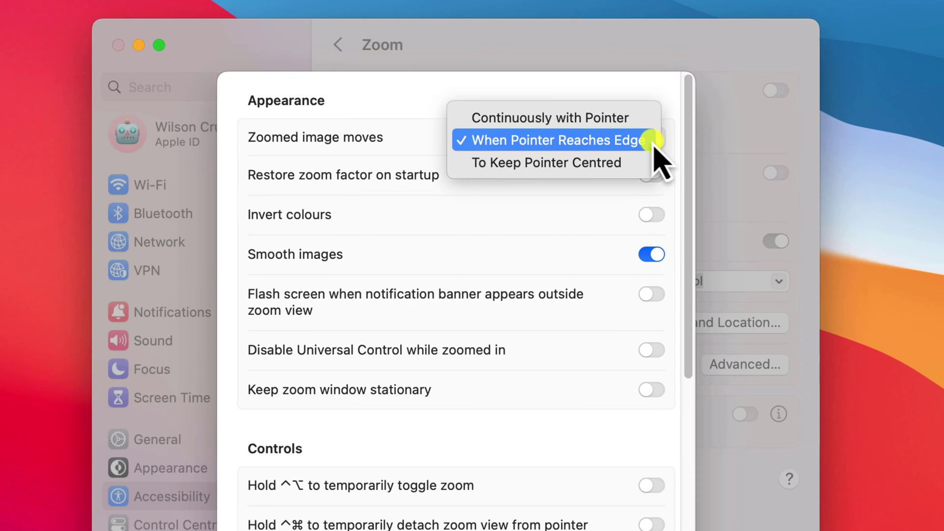
click(631, 121)
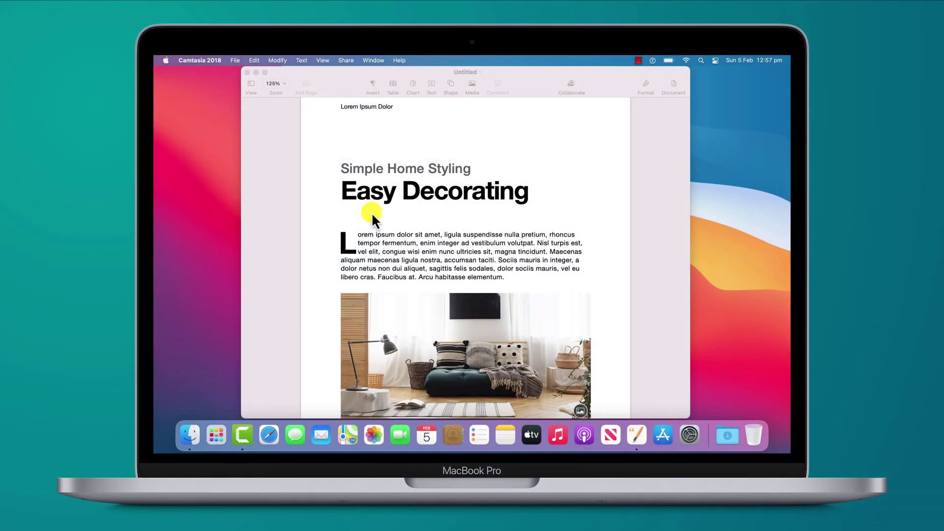
key(alt+super+8)
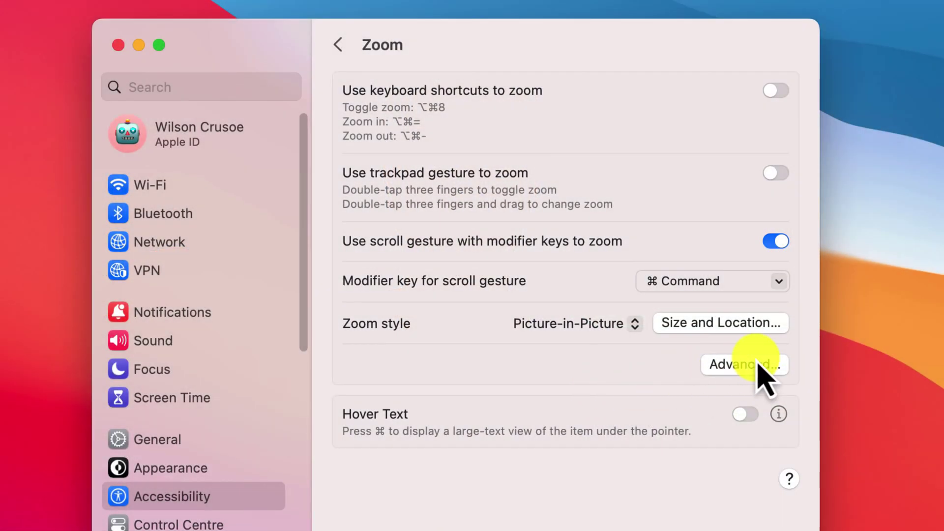
click(758, 365)
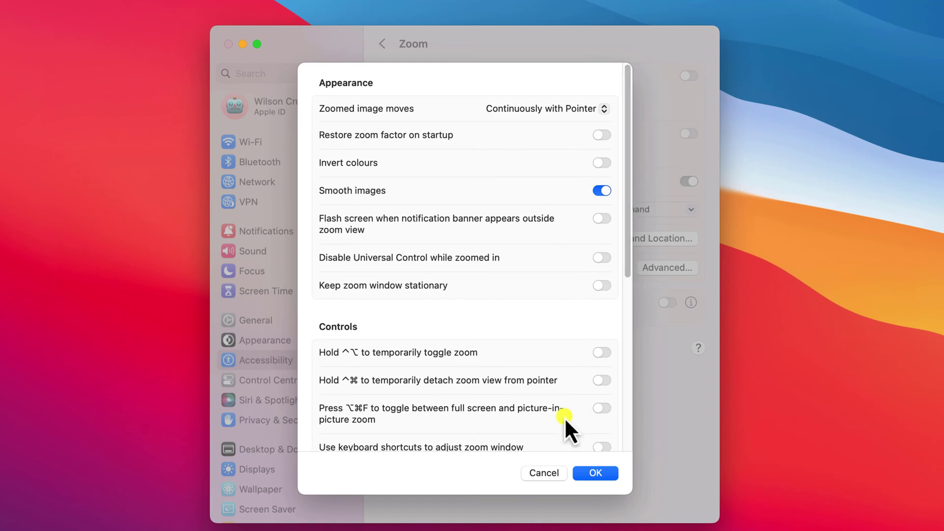
click(544, 476)
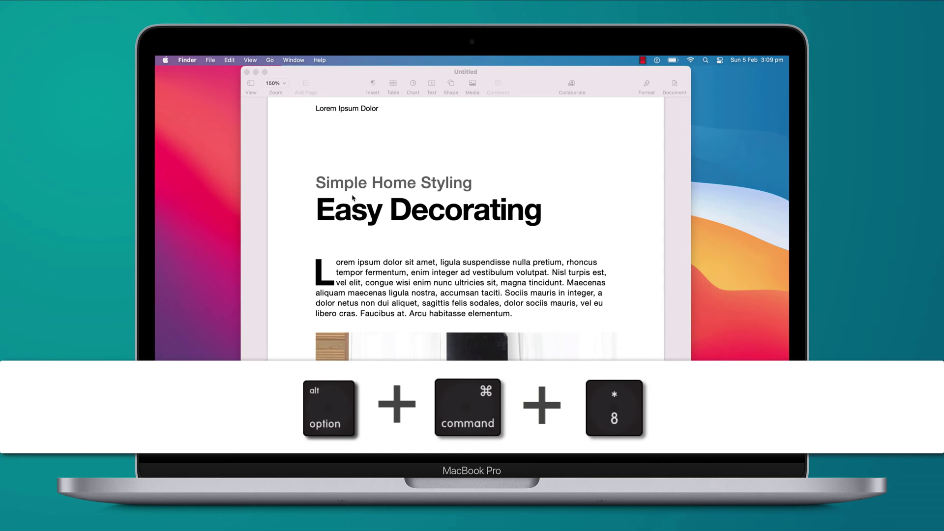
key(alt+super+8)
key(alt+super+8)
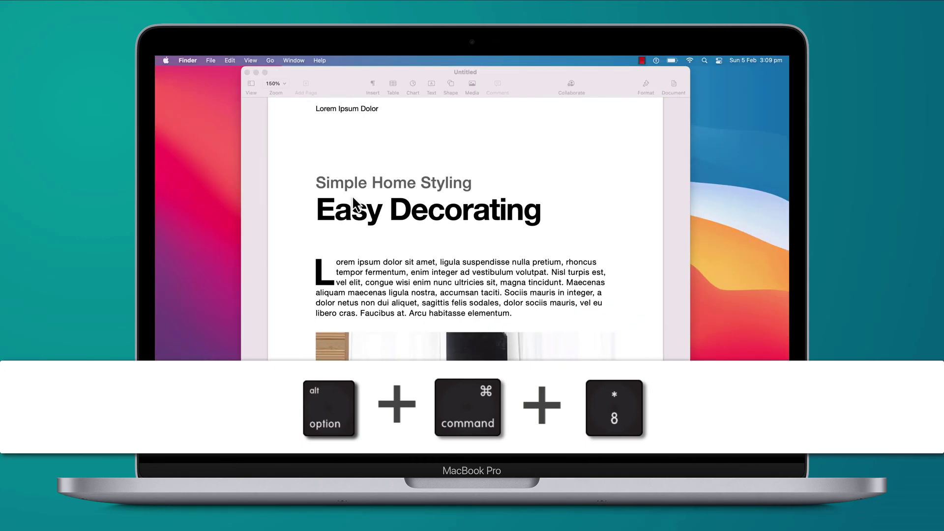
key(alt+super+equal)
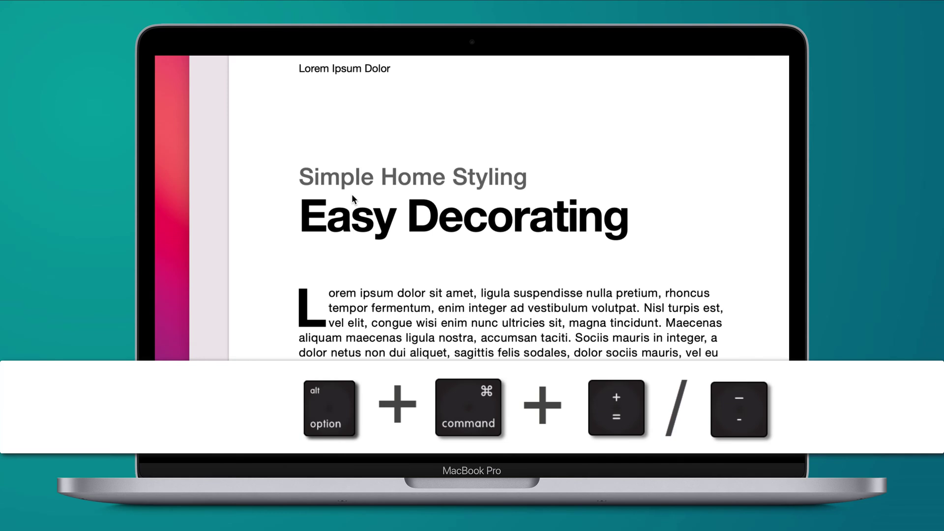
key(alt+super+minus)
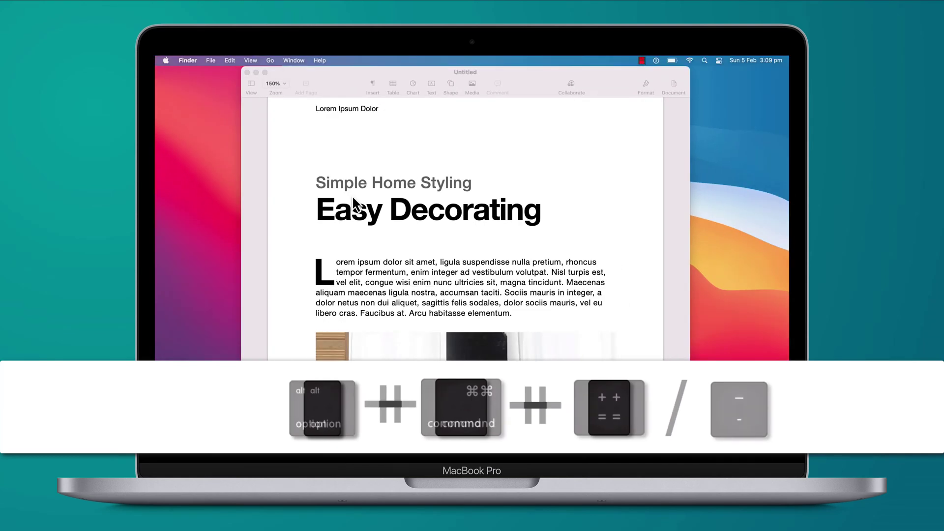
key(alt+super+equal)
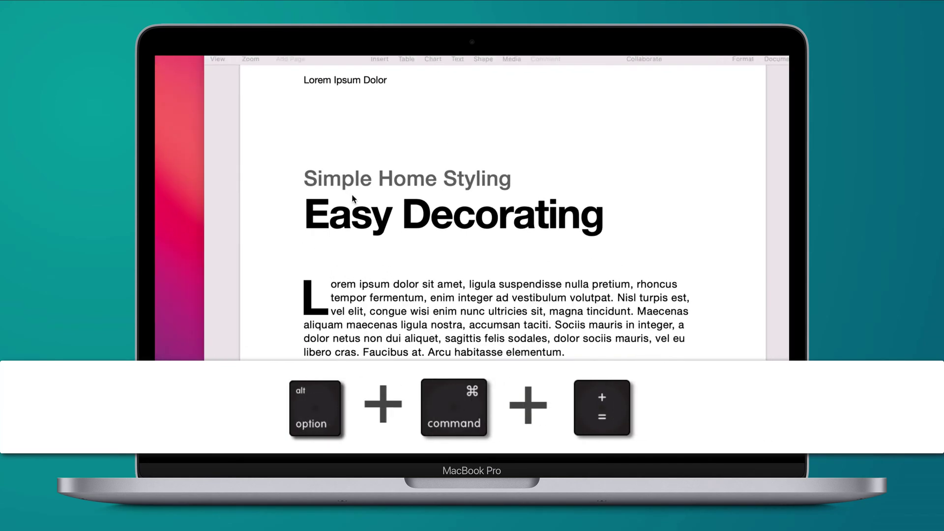
key(alt+super+minus)
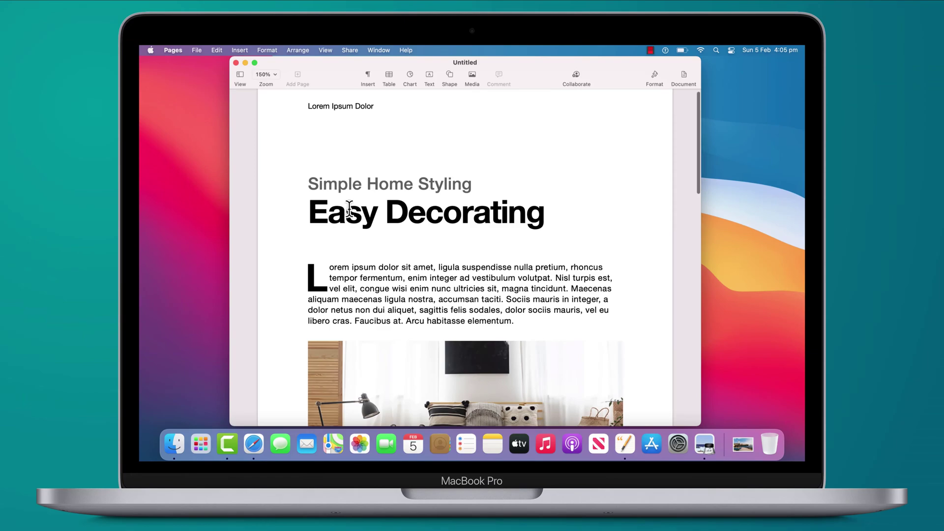
Zoom the Easy Decorating document in and back out twice with the scroll gesture
scroll(350, 209, up, 5)
scroll(337, 175, down, 5)
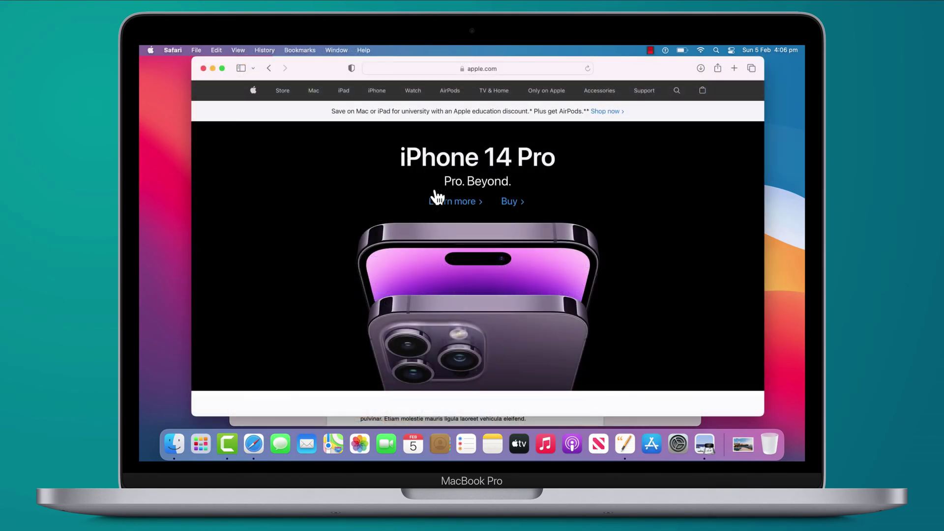
scroll(433, 196, up, 5)
scroll(436, 197, down, 5)
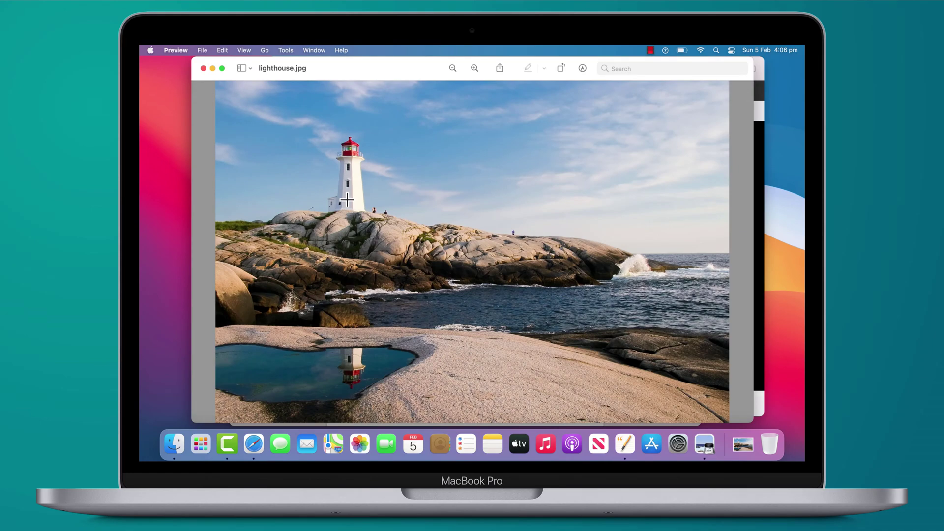
Zoom in and out twice on the lighthouse.jpg photo in Preview
scroll(347, 199, up, 5)
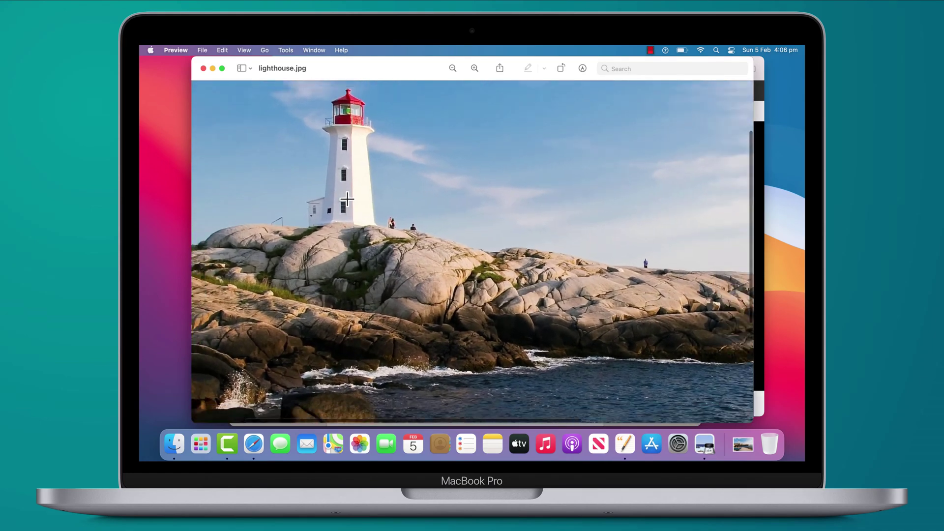
scroll(347, 200, down, 5)
scroll(347, 200, up, 5)
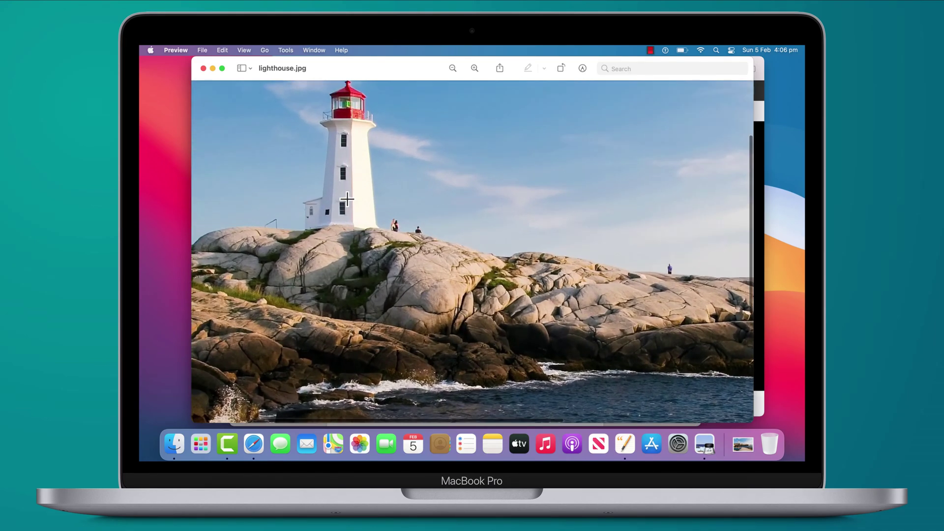
scroll(347, 200, down, 3)
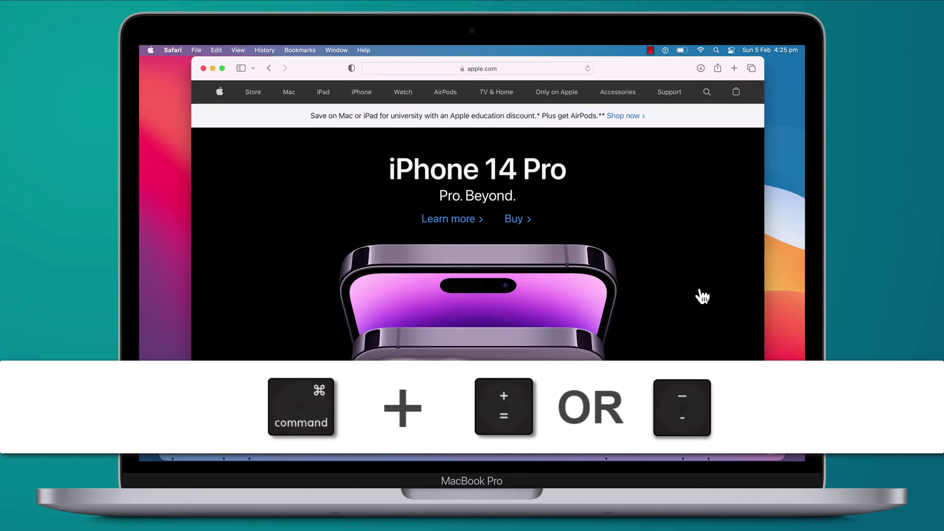
Enlarge and restore the apple.com page in Safari, then reduce Chrome's Google results from 125% to 100%
key(super+equal)
key(super+minus)
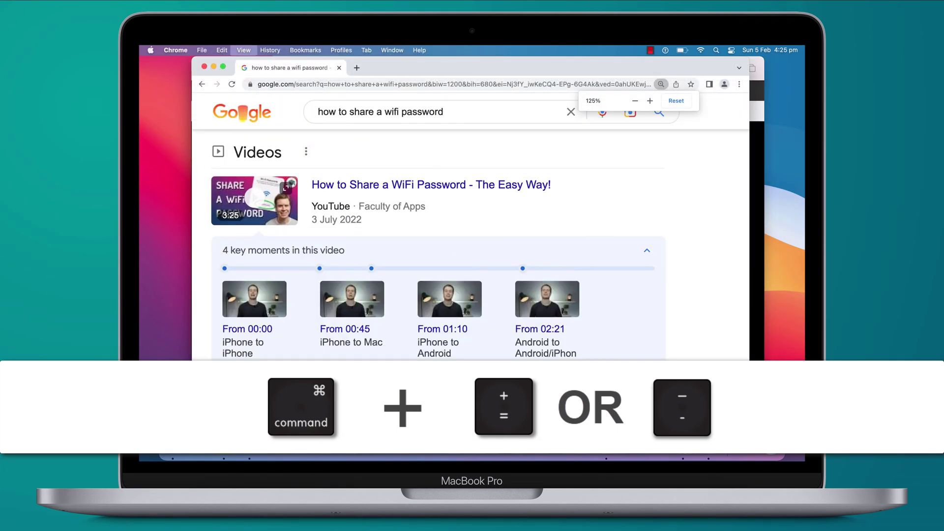
key(super+minus)
key(super+minus)
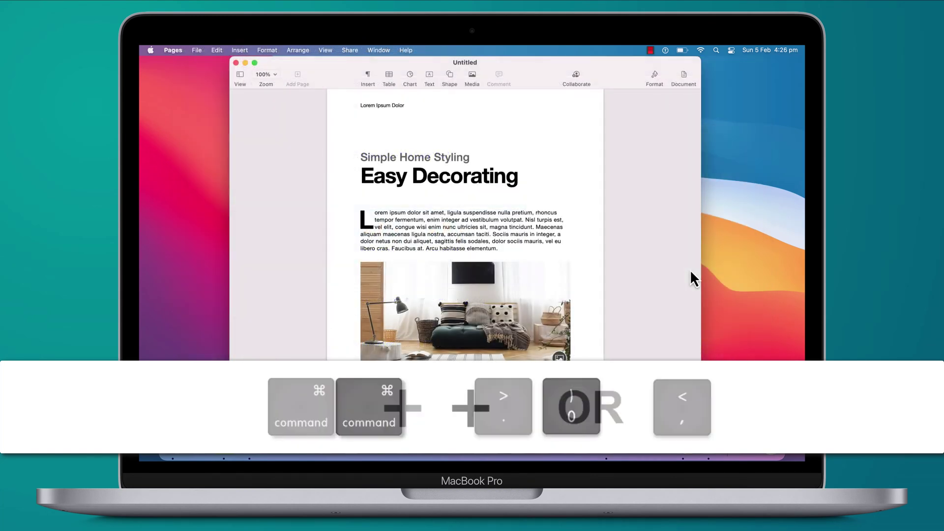
Step the Easy Decorating view through 150% and 100%, ending at 125%
key(super+shift+period)
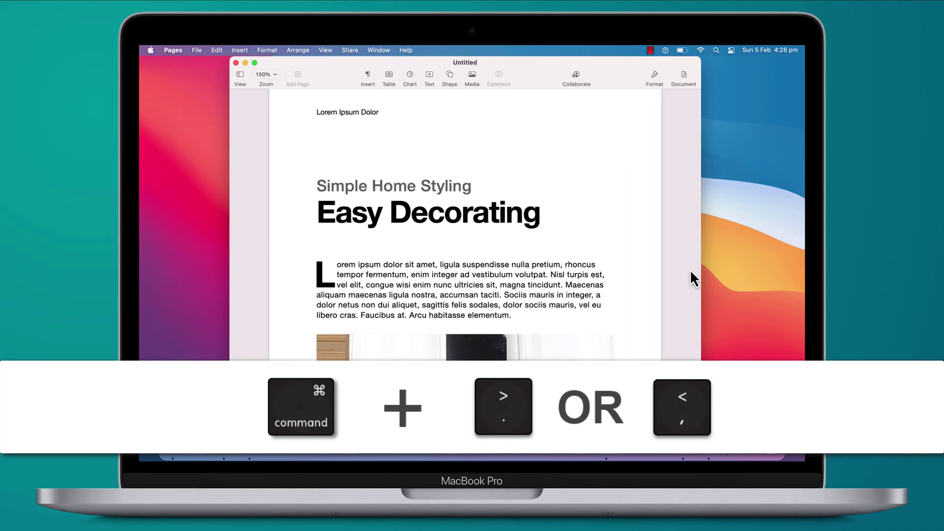
key(super+shift+comma)
key(super+shift+comma)
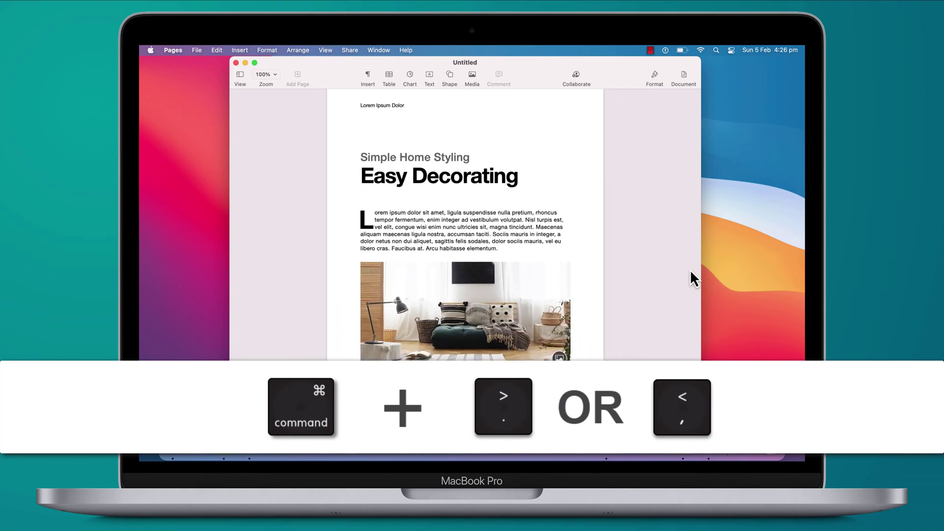
key(super+shift+period)
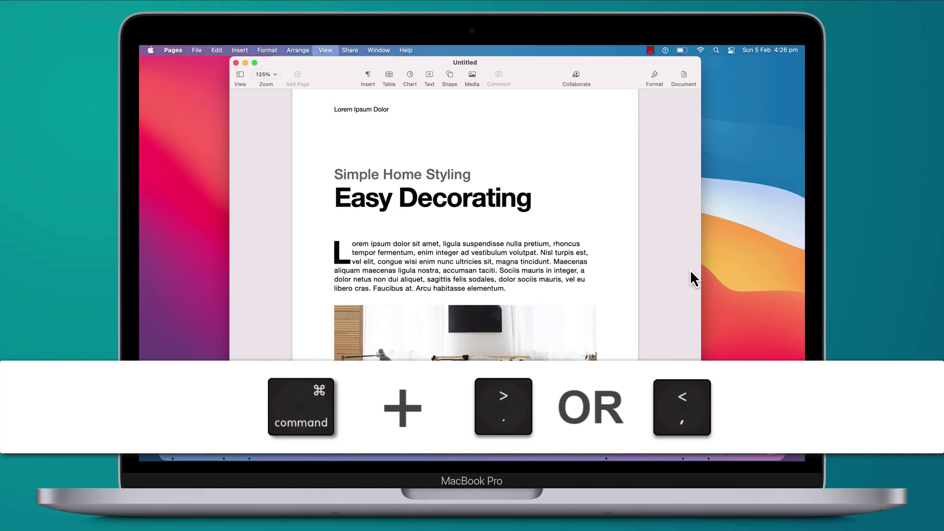